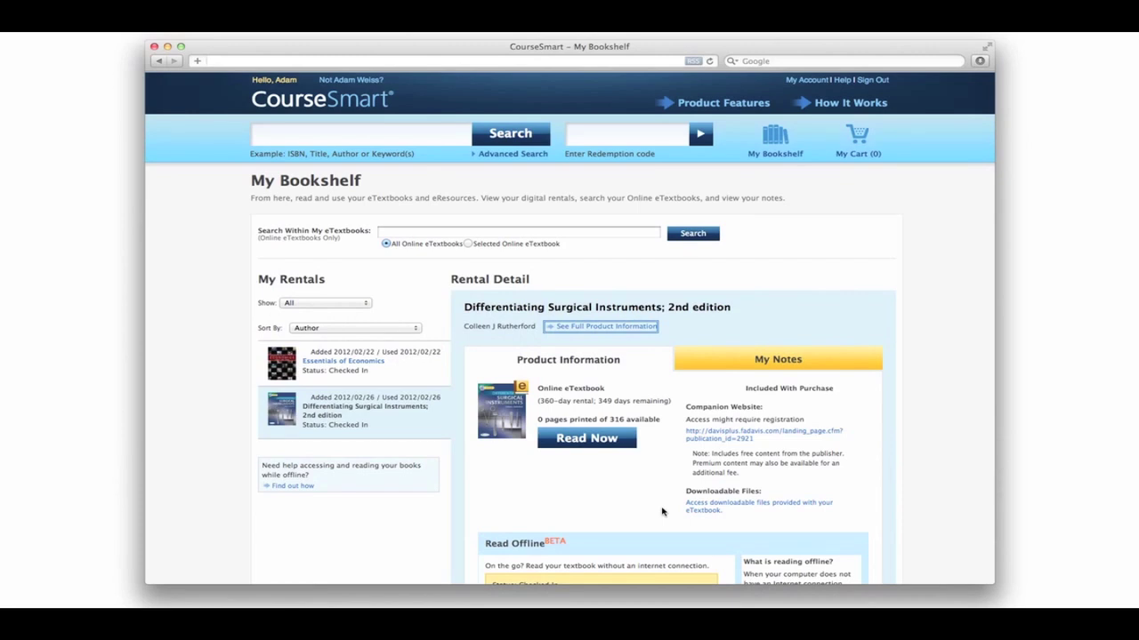
Step: Open Differentiating Surgical Instruments and zoom in on page 61's robotic instrument diagram
left_click(614, 442)
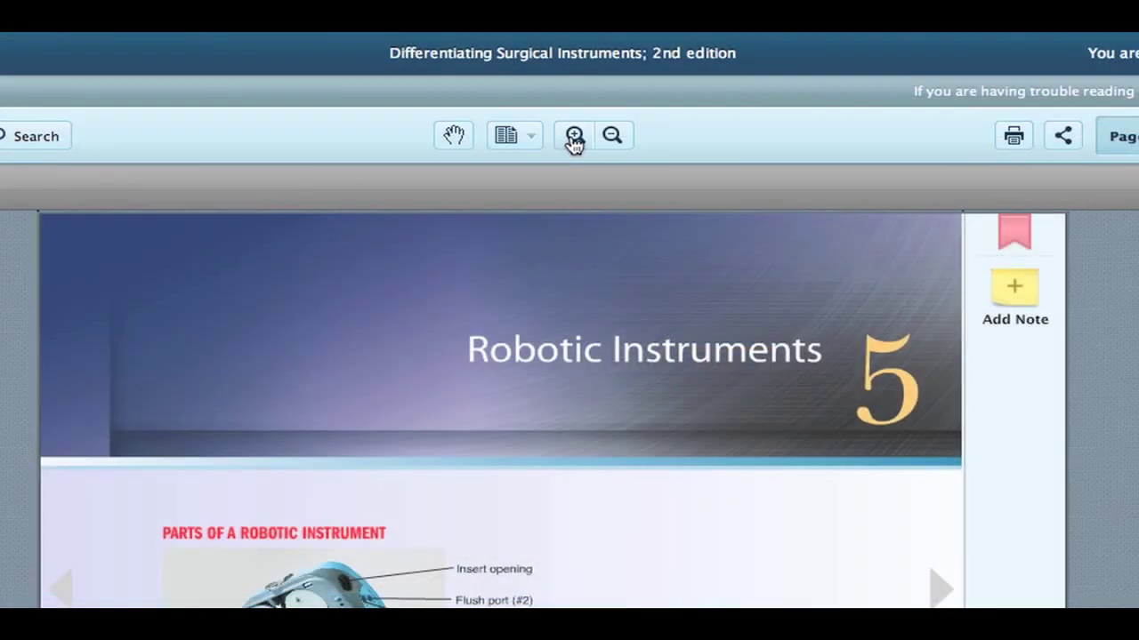
left_click(575, 135)
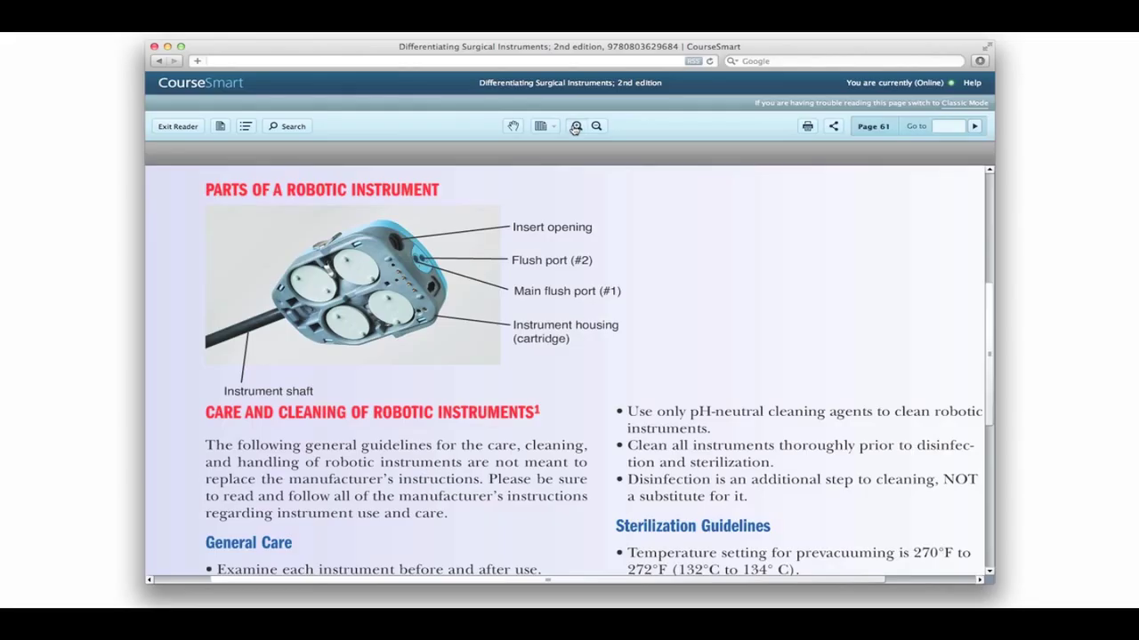
left_click(575, 127)
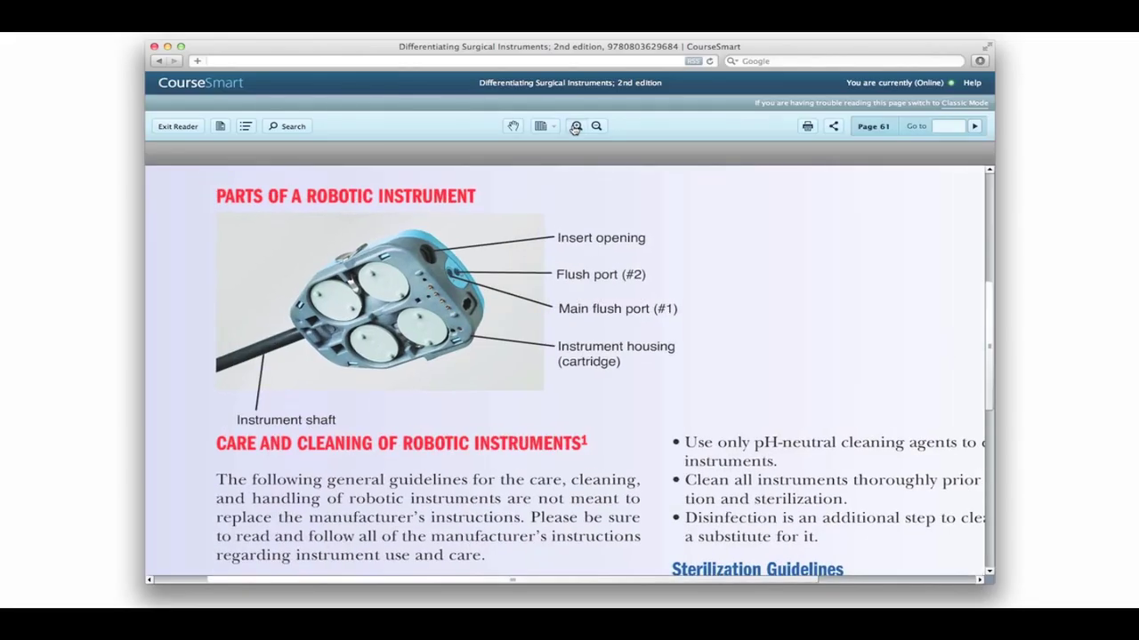
left_click(575, 127)
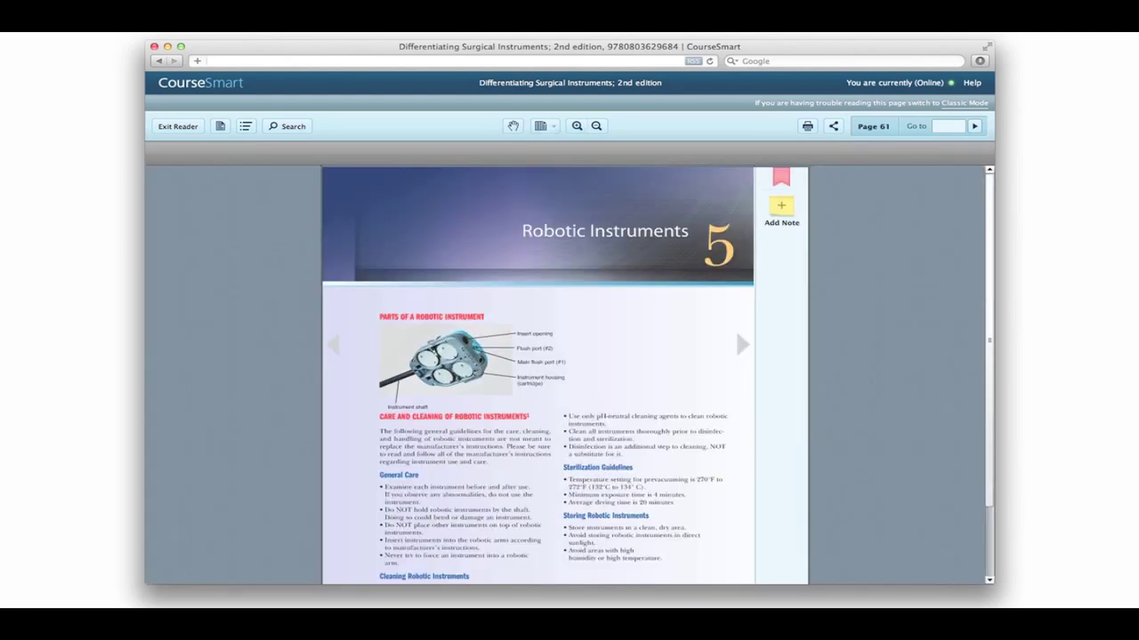
Step: View the pages side by side, then in continuous layout, scrolling down
left_click(550, 131)
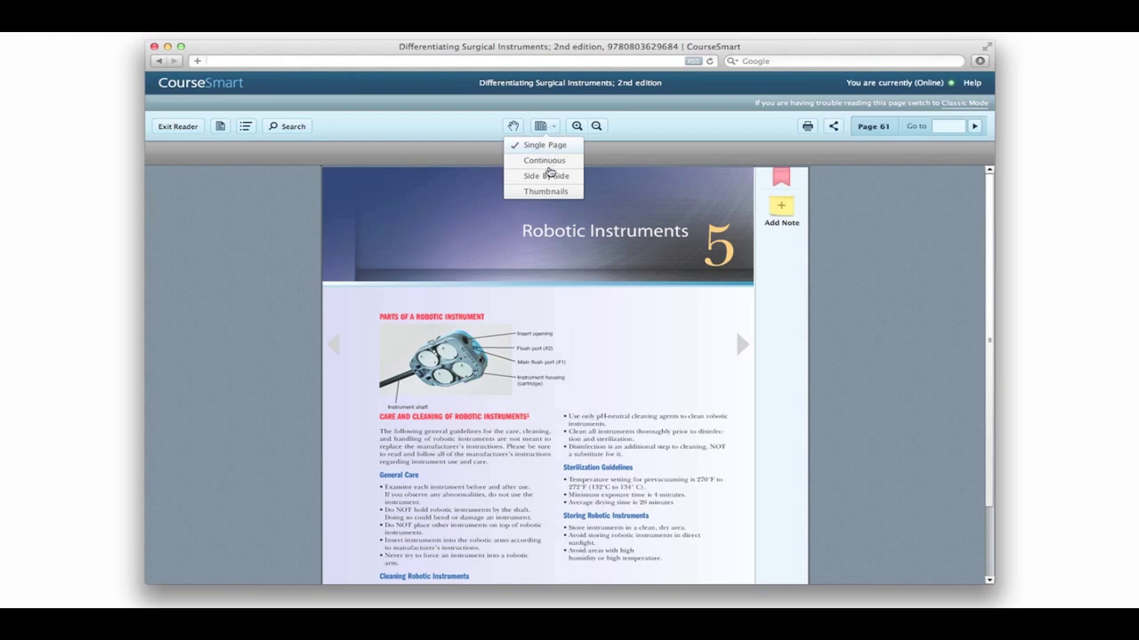
left_click(550, 177)
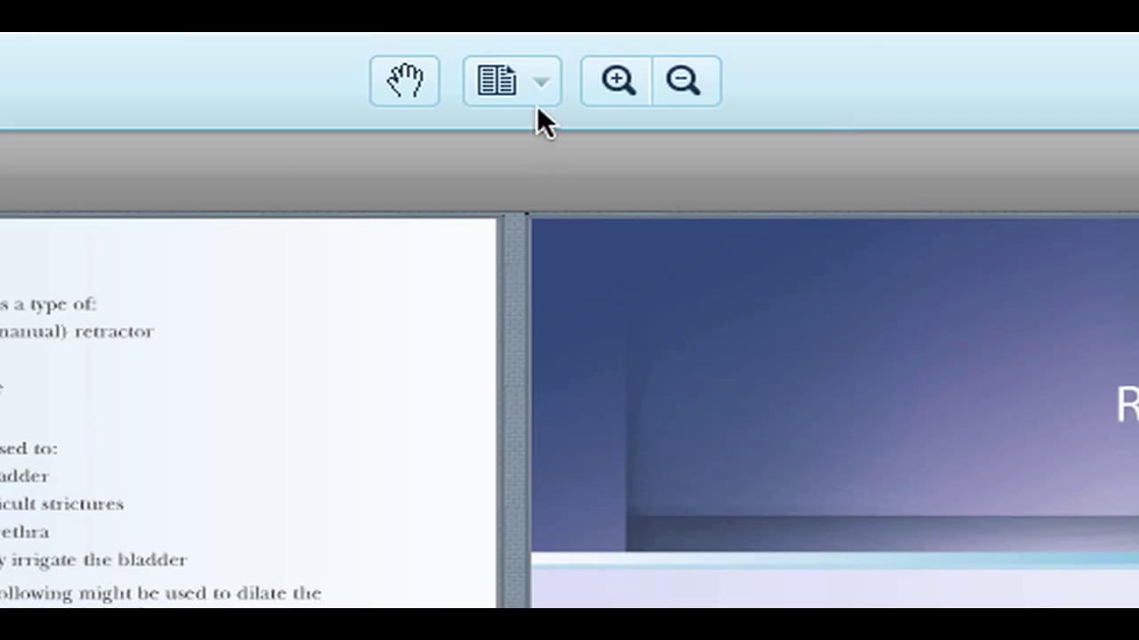
left_click(555, 129)
left_click(542, 197)
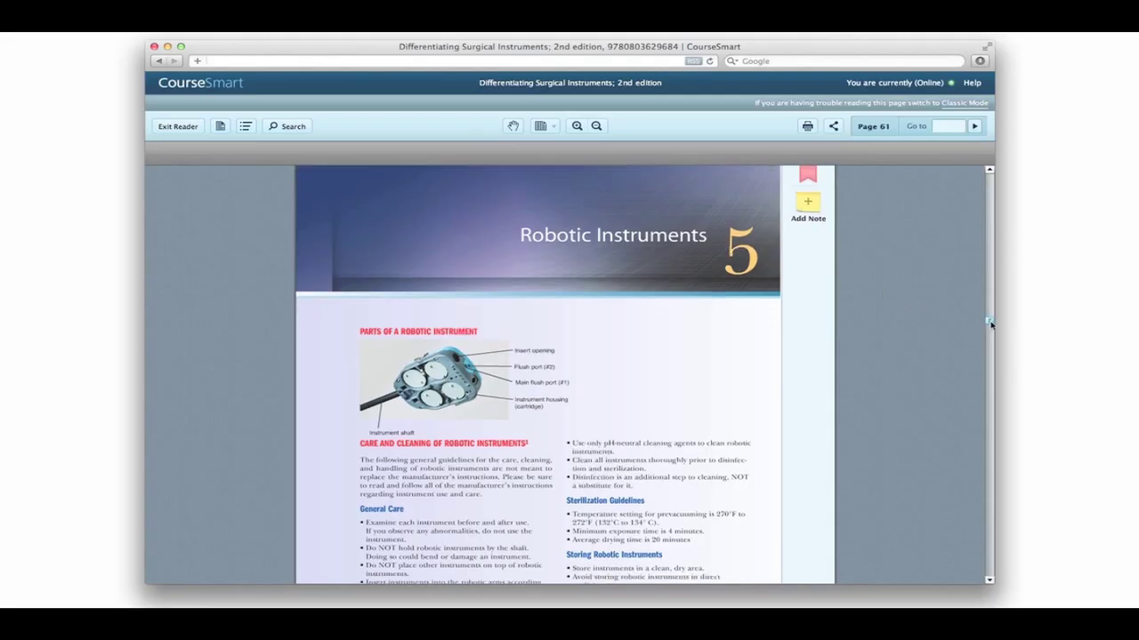
scroll(990, 325, "down", 5)
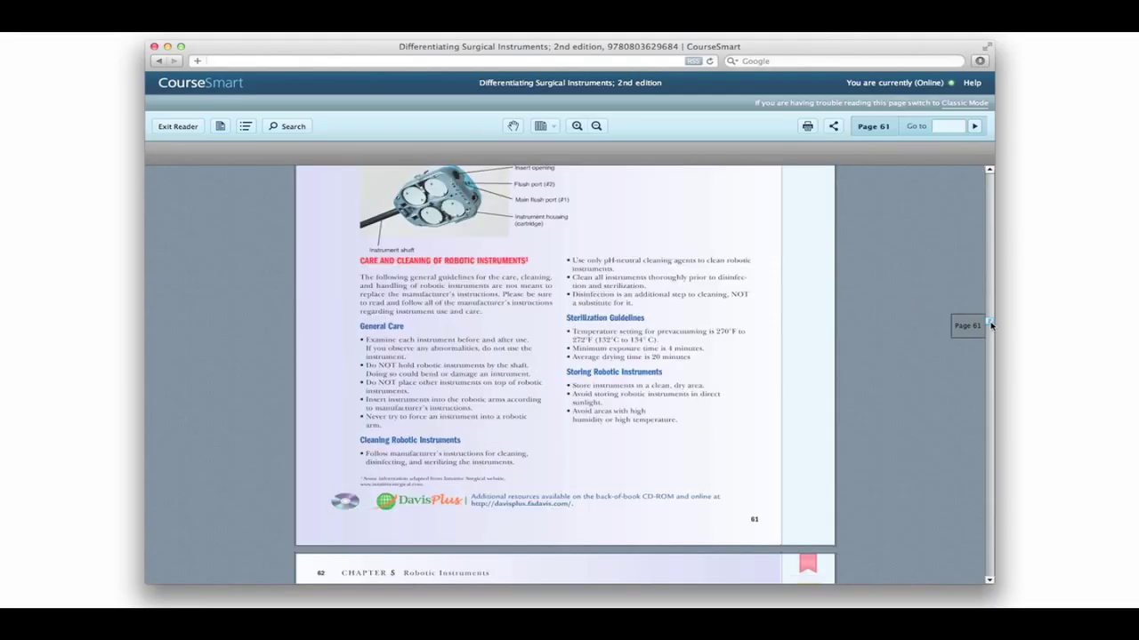
scroll(990, 325, "down", 5)
scroll(990, 324, "down", 3)
Step: Switch to the thumbnail grid and open the page 80 Orthopedic Instruments Q&A
left_click(559, 128)
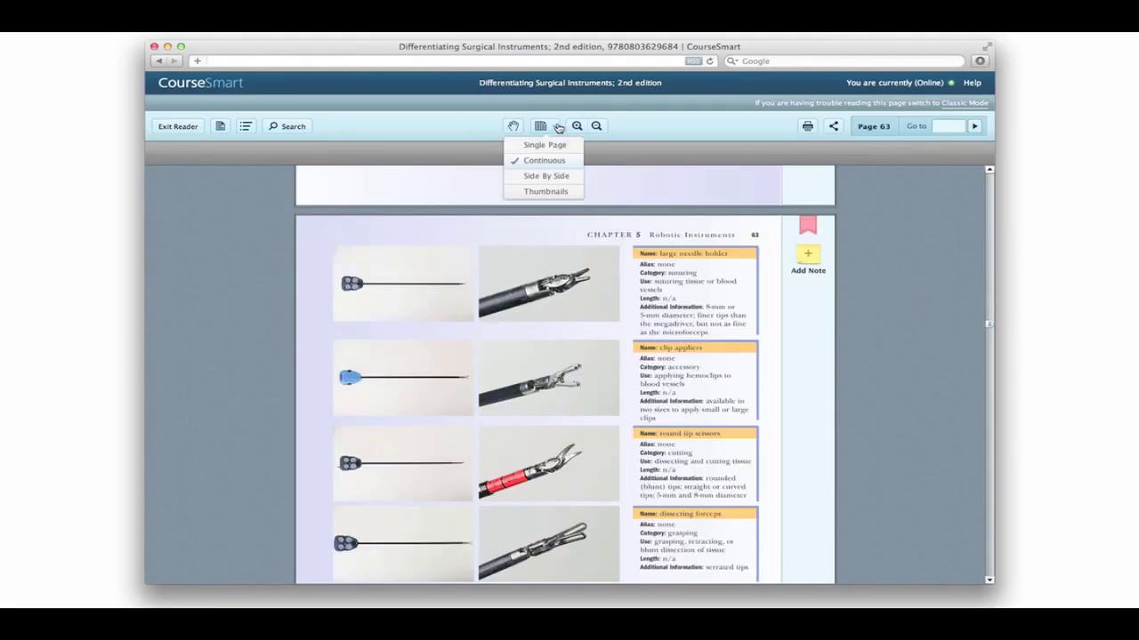
left_click(559, 194)
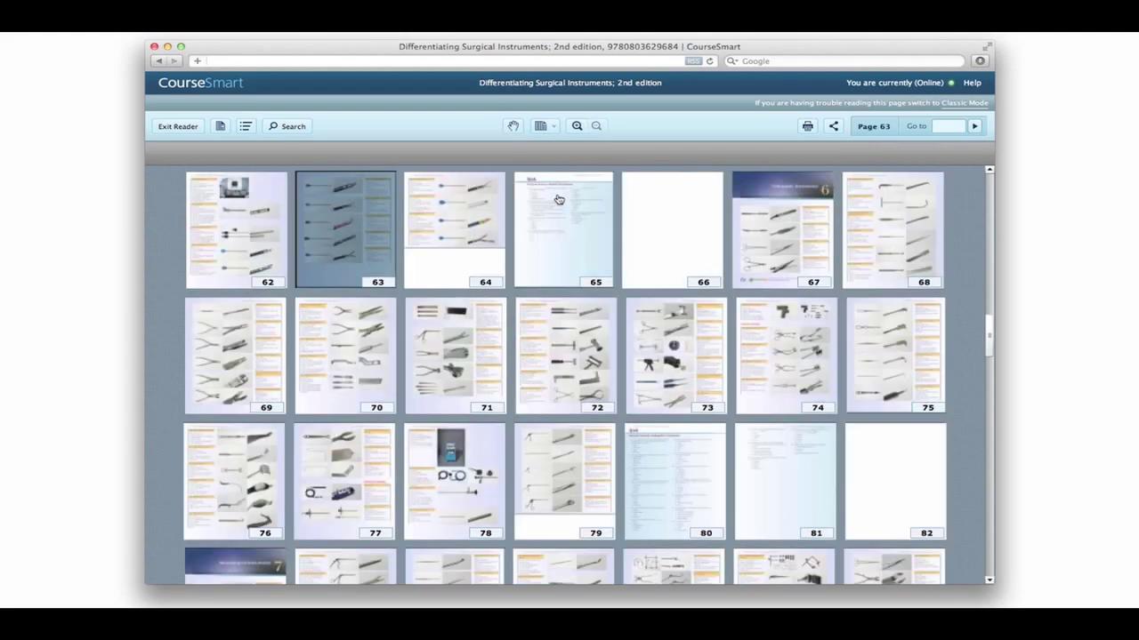
left_click(663, 453)
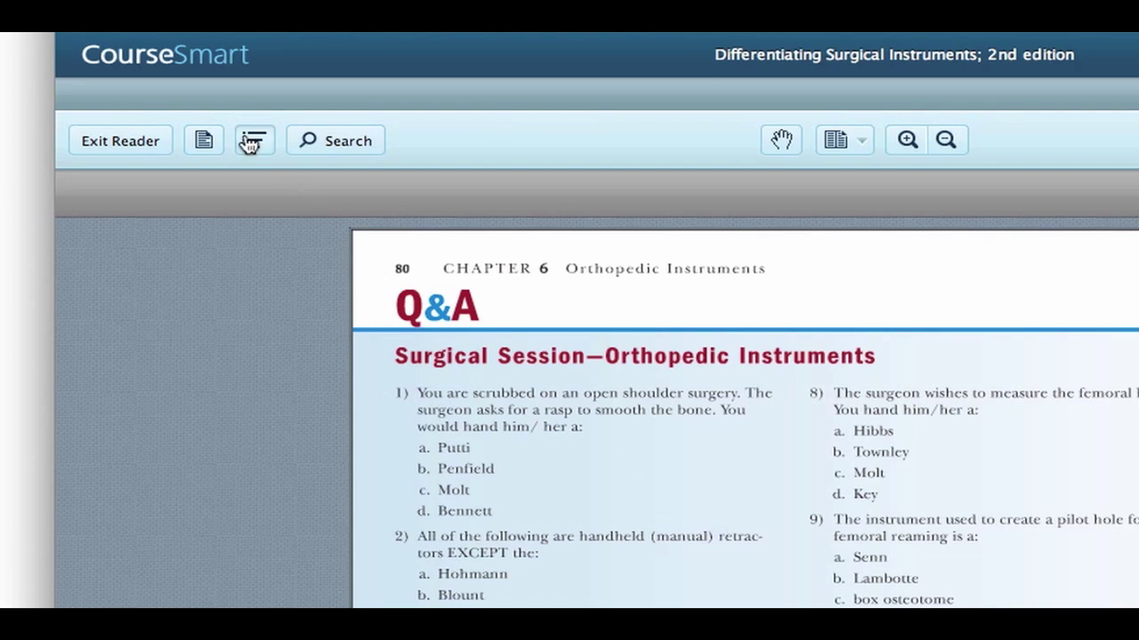
Step: Browse the table of contents, enter page 62 in Go to, and open book search
left_click(252, 141)
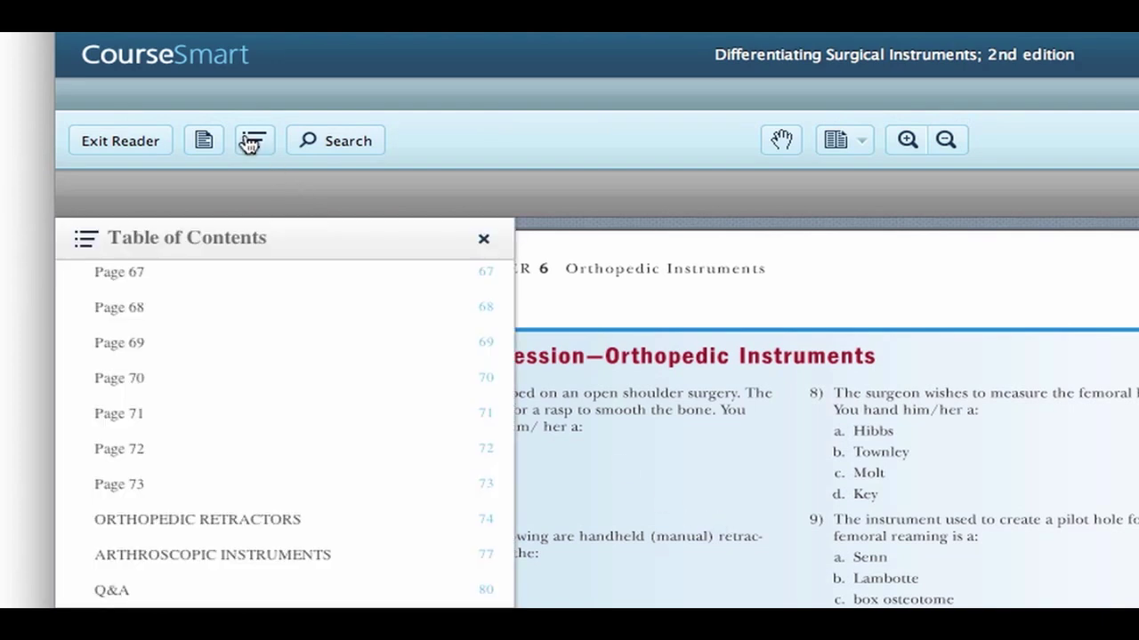
scroll(305, 402, "up", 1)
scroll(304, 402, "up", 10)
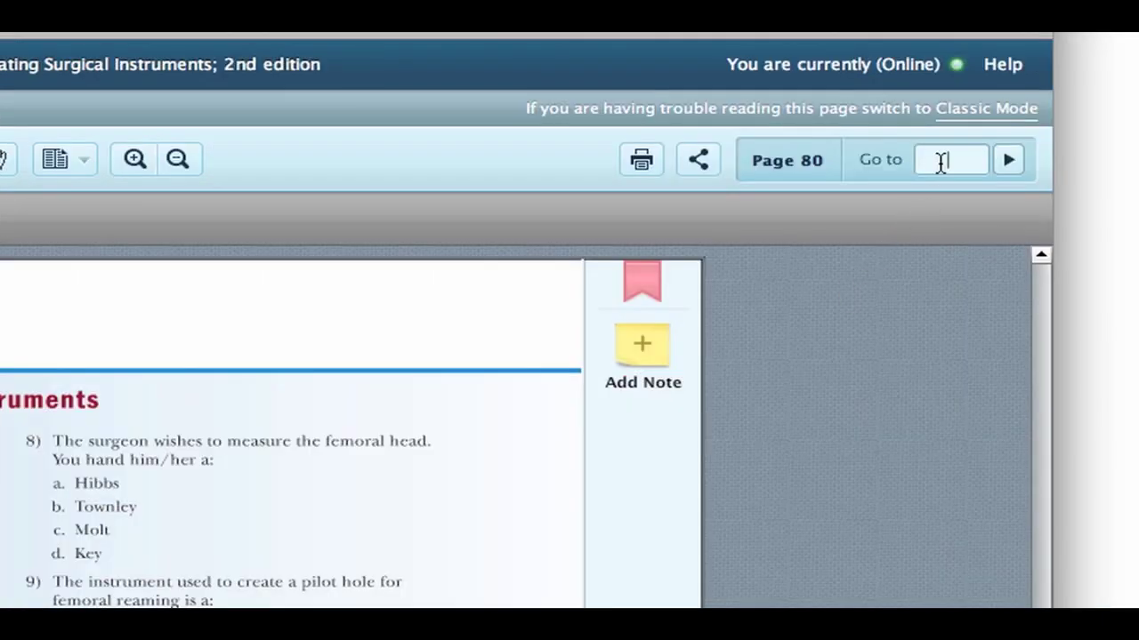
type("6")
type("2")
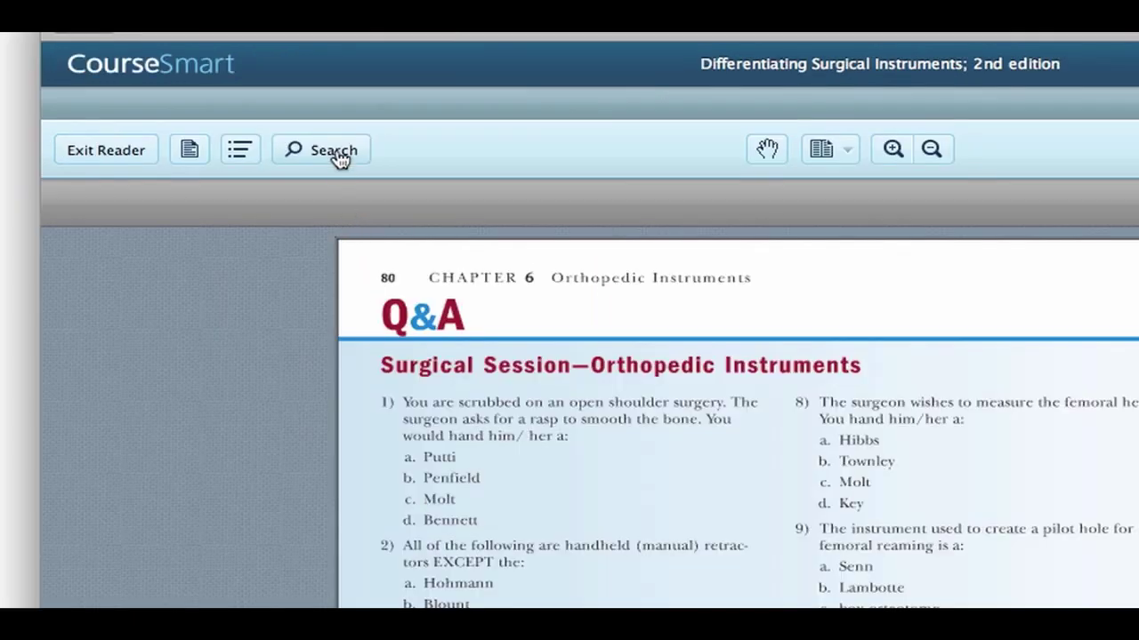
left_click(337, 153)
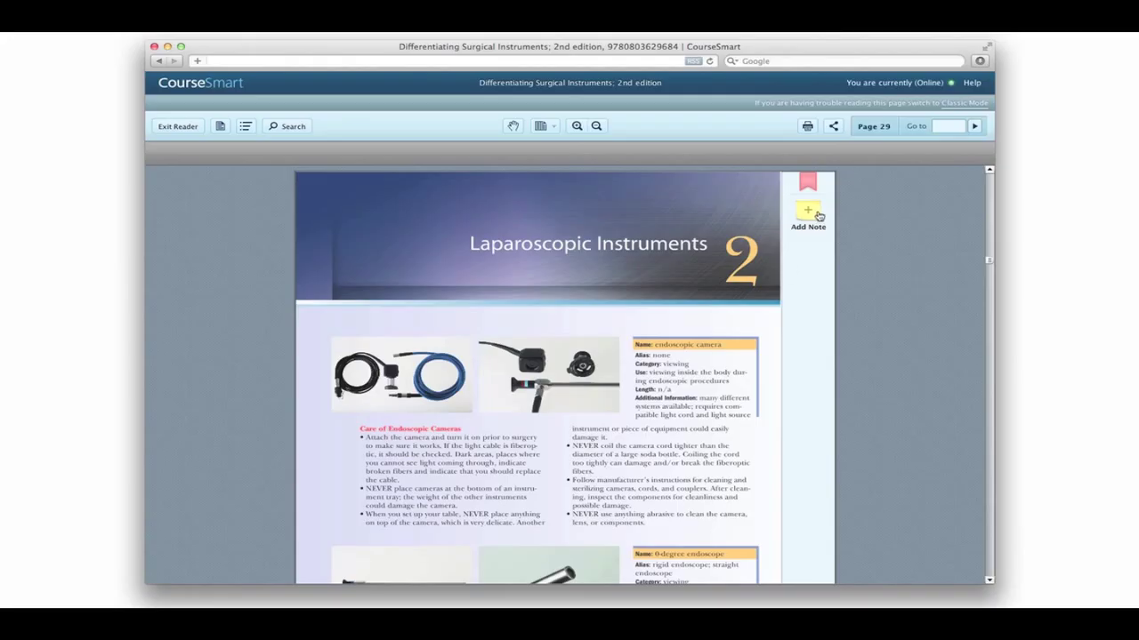
Step: Add a note titled 'Your Note' with body text 'Emphasis' formatted bold
left_click(814, 214)
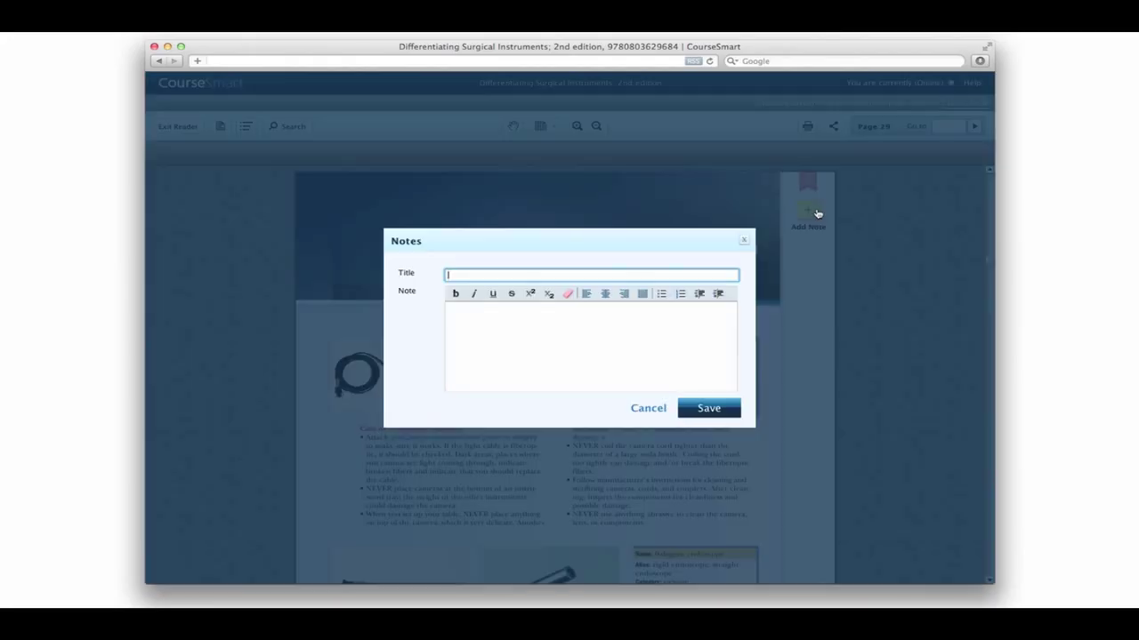
type("Your N")
type("ote")
key("Tab")
type("Em")
type("ph")
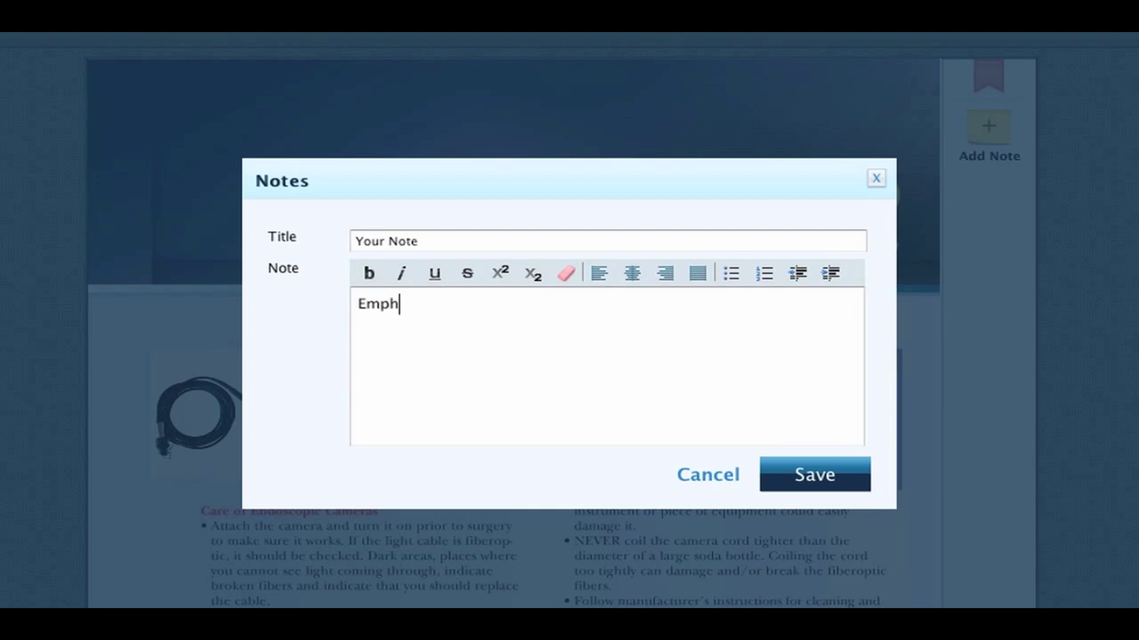
type("asis")
left_click_drag(452, 304, 312, 297)
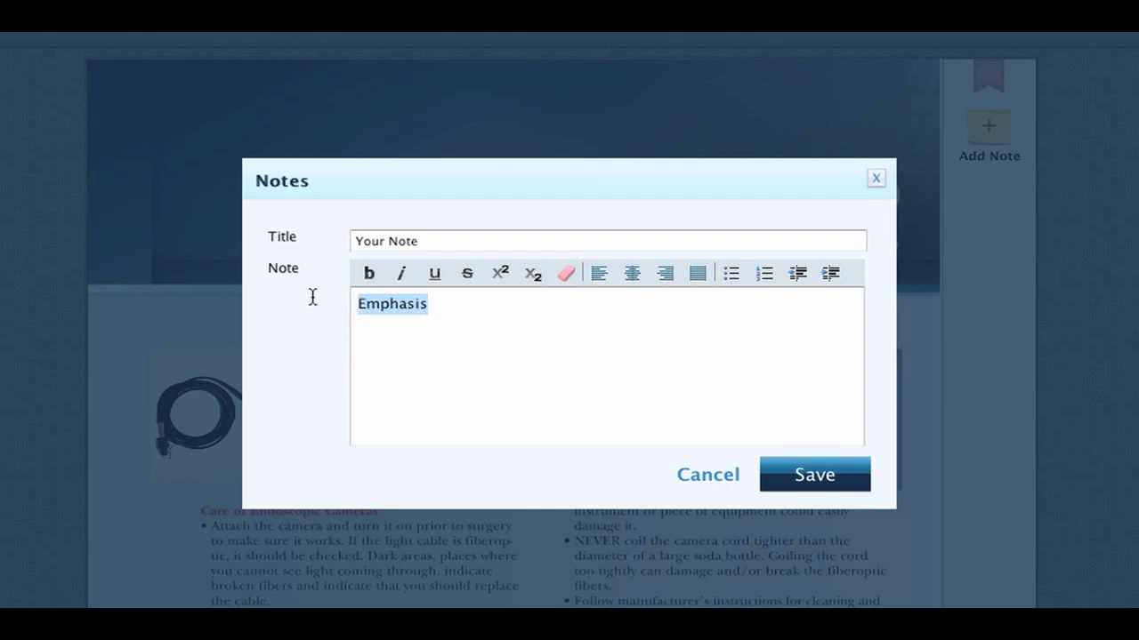
left_click(367, 276)
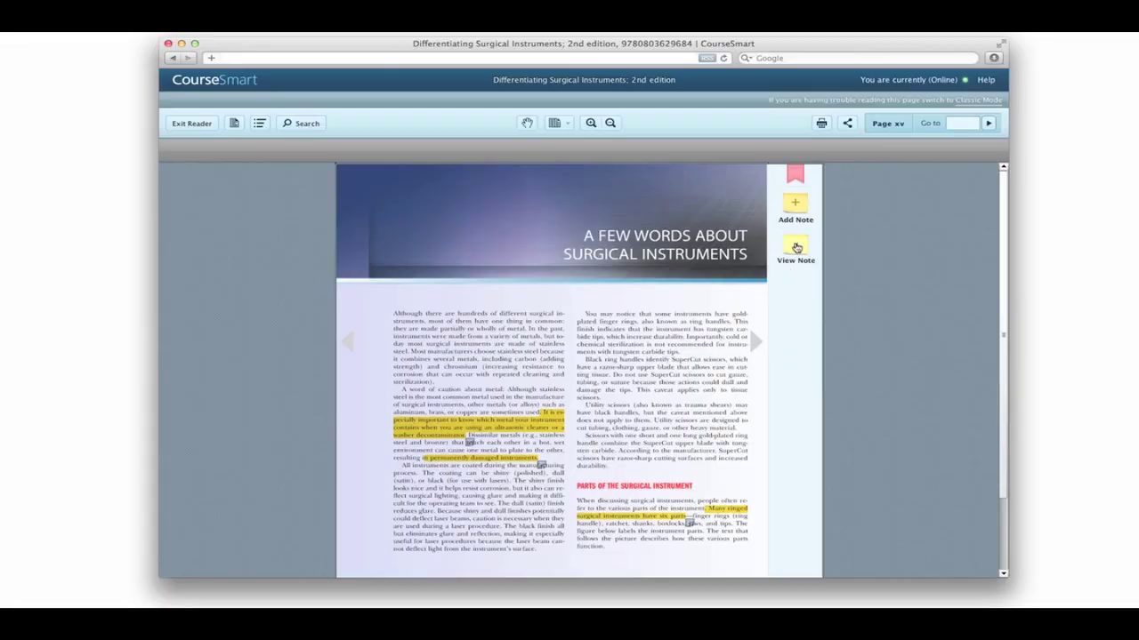
Step: Check this page's note list, close it, and bookmark the surgical instruments introduction page
left_click(796, 249)
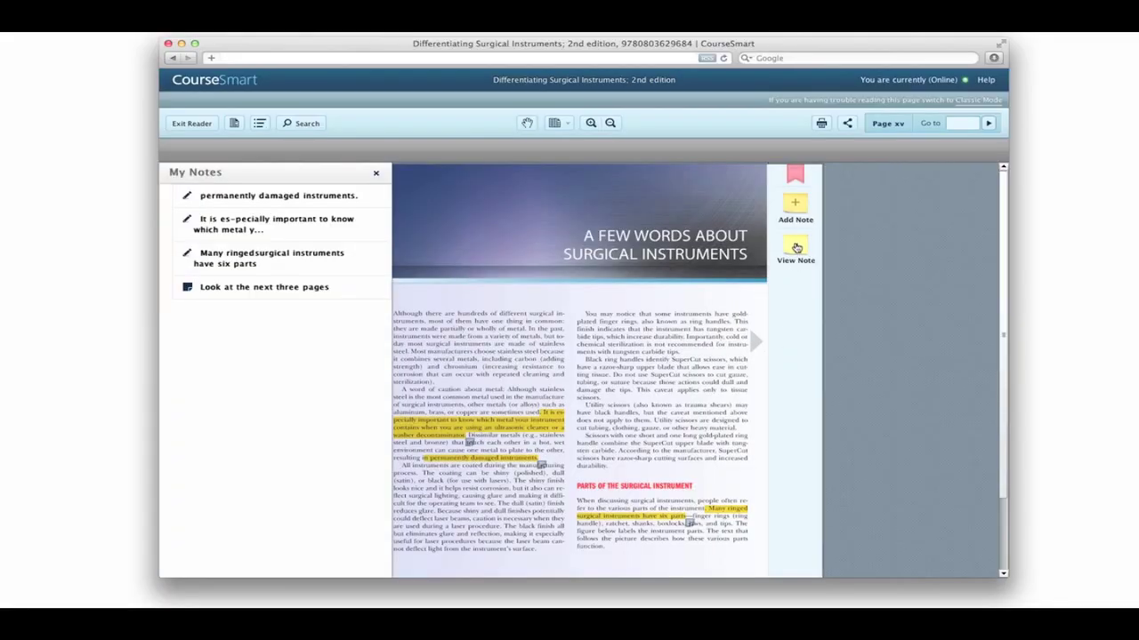
left_click(796, 248)
left_click(798, 178)
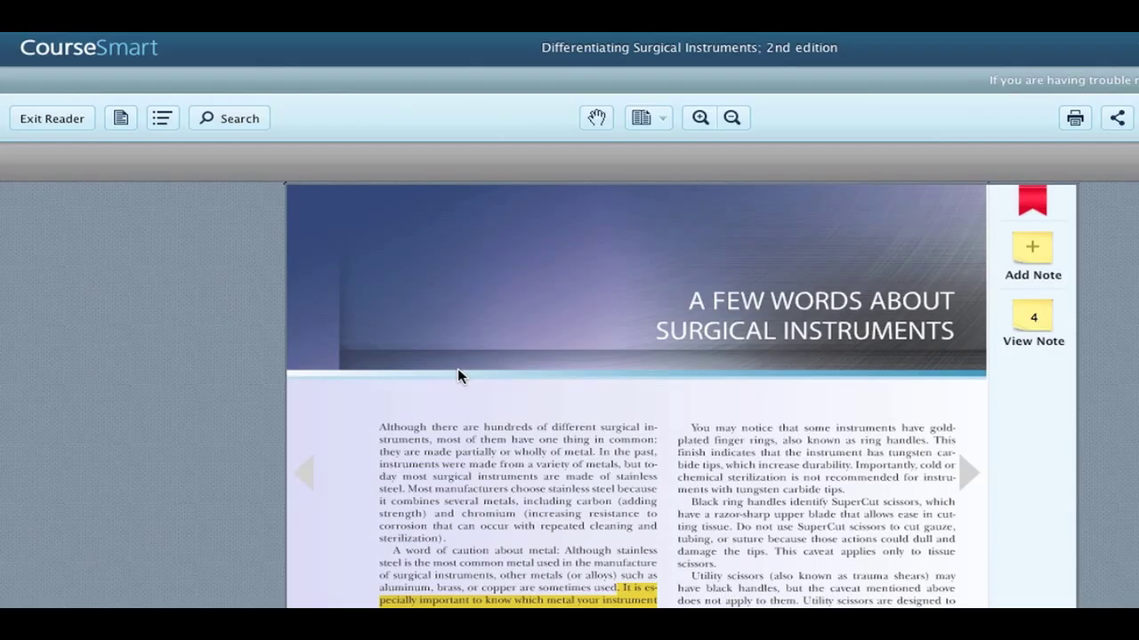
Step: Uncheck Highlights in the My Notes list, then go to the Resources page
left_click(123, 118)
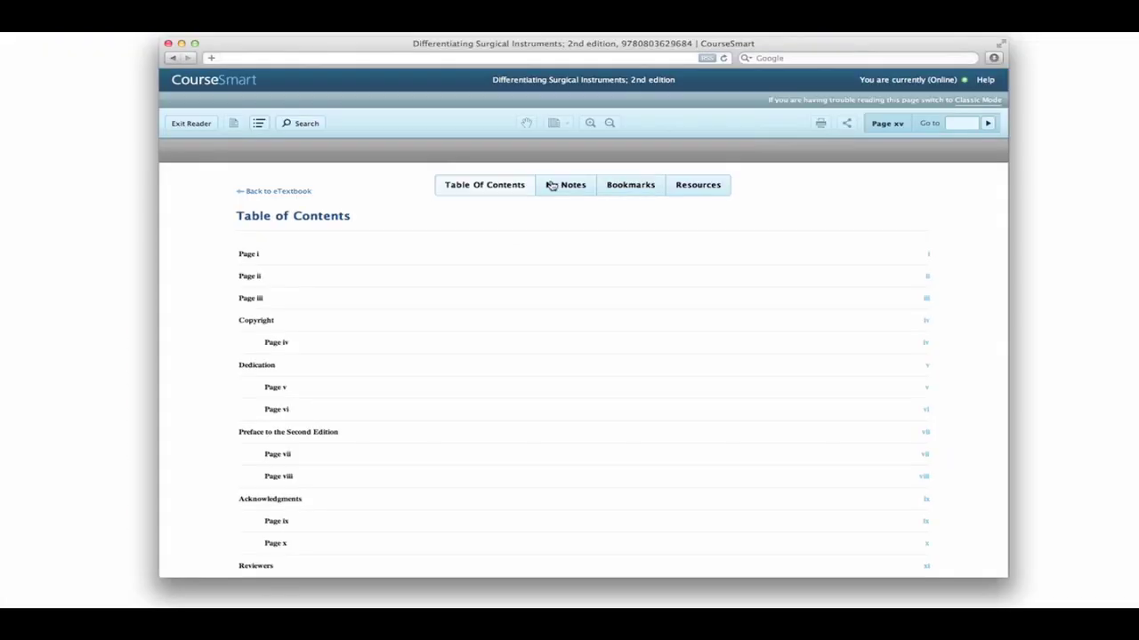
left_click(551, 185)
scroll(834, 450, "down", 2)
scroll(833, 450, "down", 5)
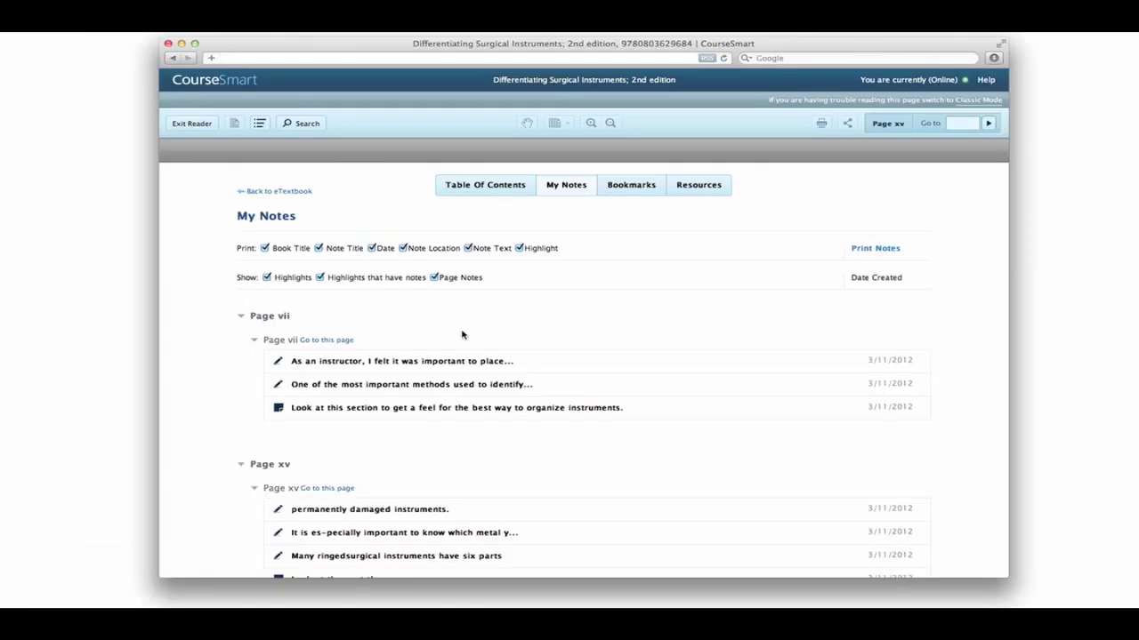
left_click(266, 277)
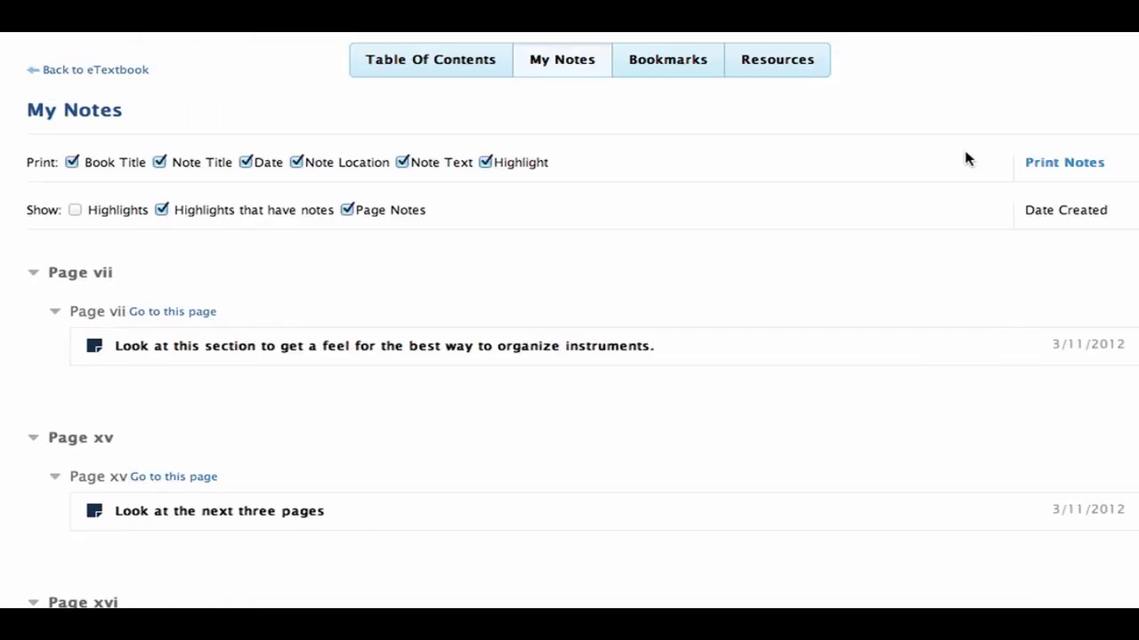
left_click(802, 80)
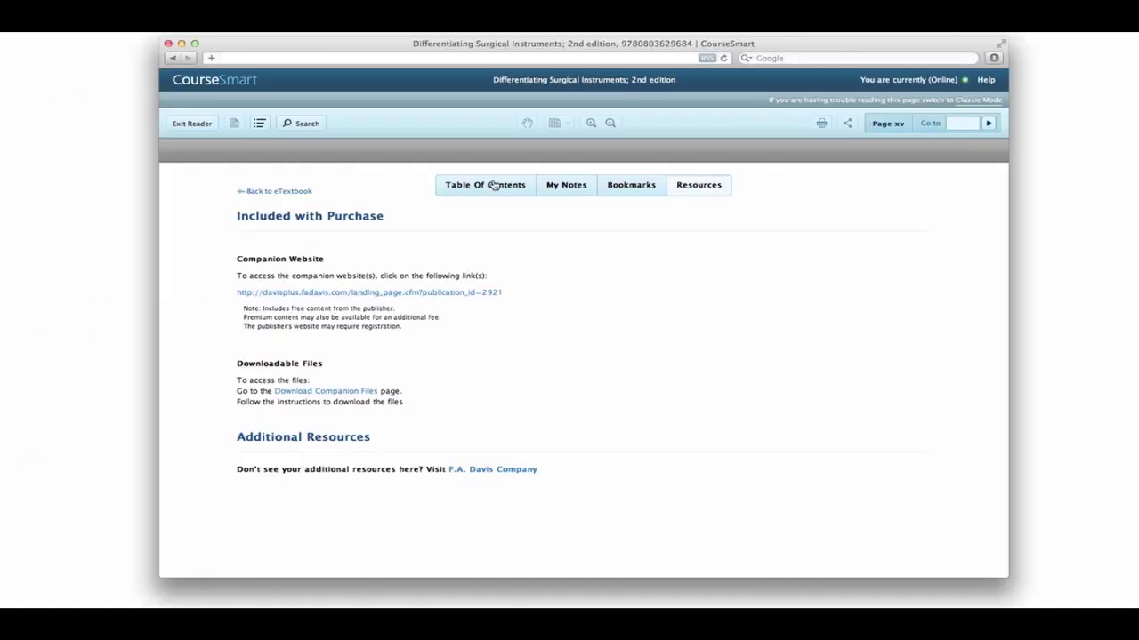
Step: Go to the Preface to the Second Edition (page vii) from the table of contents
left_click(494, 185)
left_click(322, 433)
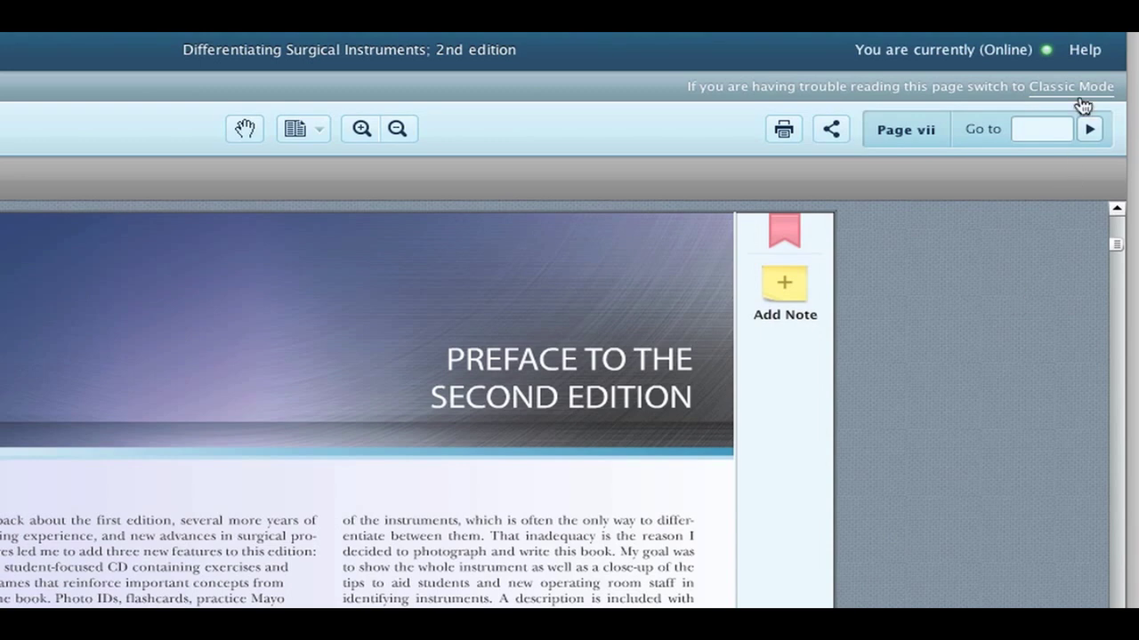
Step: Switch the reader to Classic Mode, opening on the title page
left_click(1079, 98)
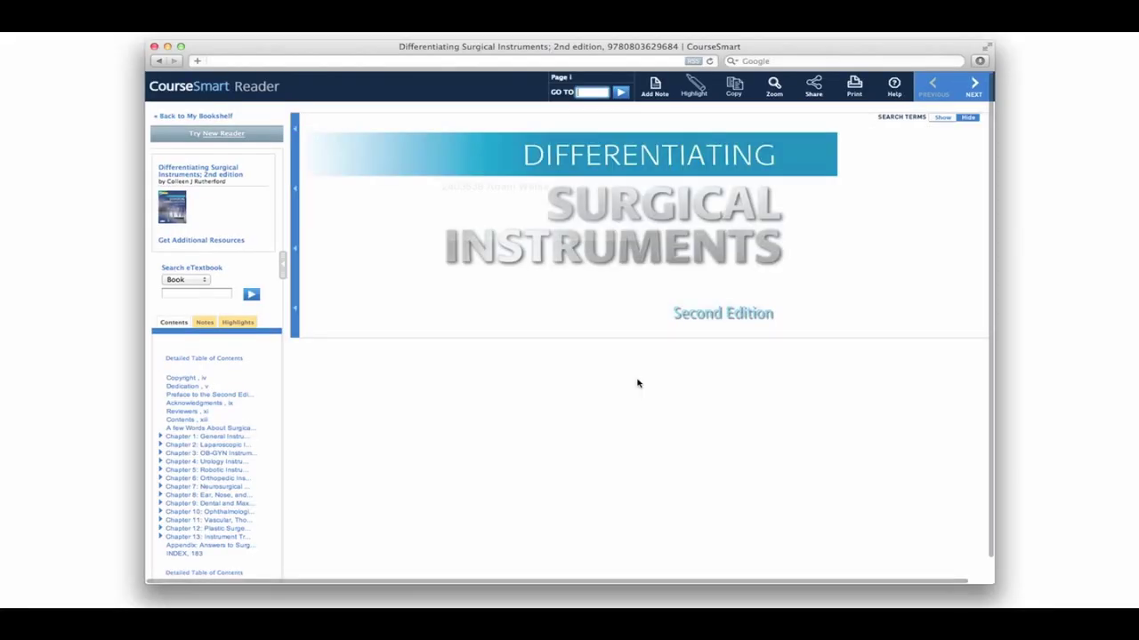